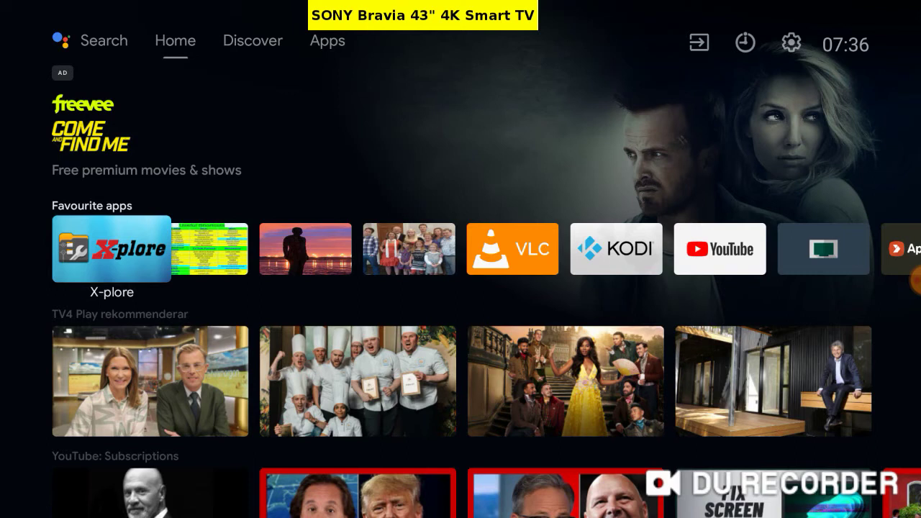
Open the Aptoide TV app store from the TV's full apps list
{"action": "key", "text": "Up"}
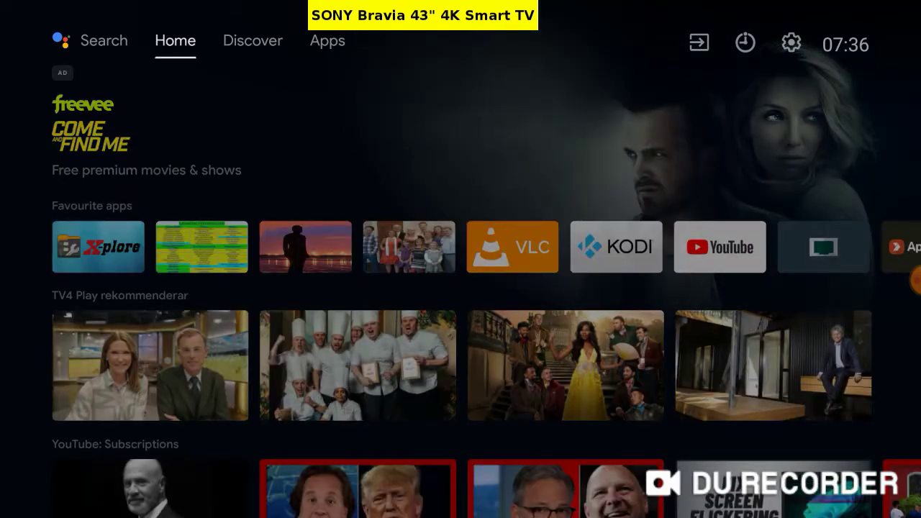
{"action": "key", "text": "Right"}
{"action": "key", "text": "Right"}
{"action": "key", "text": "Down"}
{"action": "key", "text": "Down"}
{"action": "key", "text": "Down"}
{"action": "key", "text": "Down"}
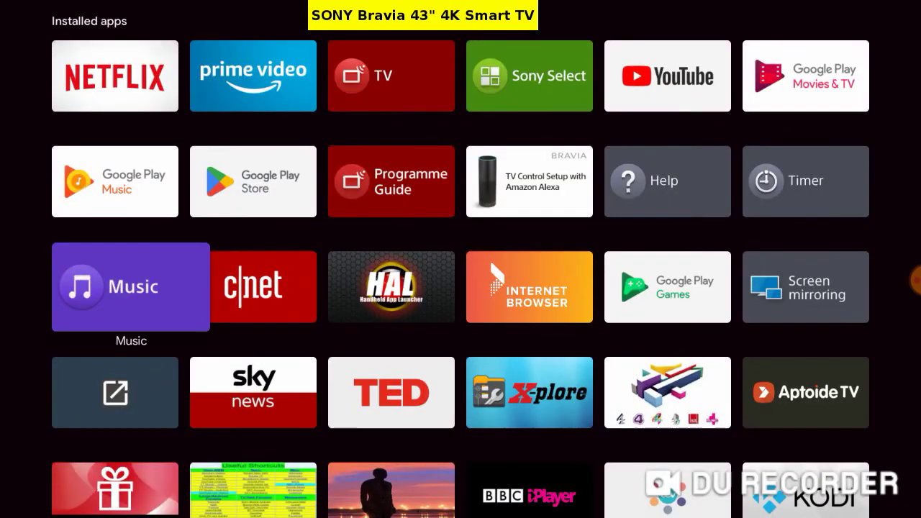
{"action": "key", "text": "Right"}
{"action": "key", "text": "Right"}
{"action": "key", "text": "Right"}
{"action": "key", "text": "Right"}
{"action": "key", "text": "Right"}
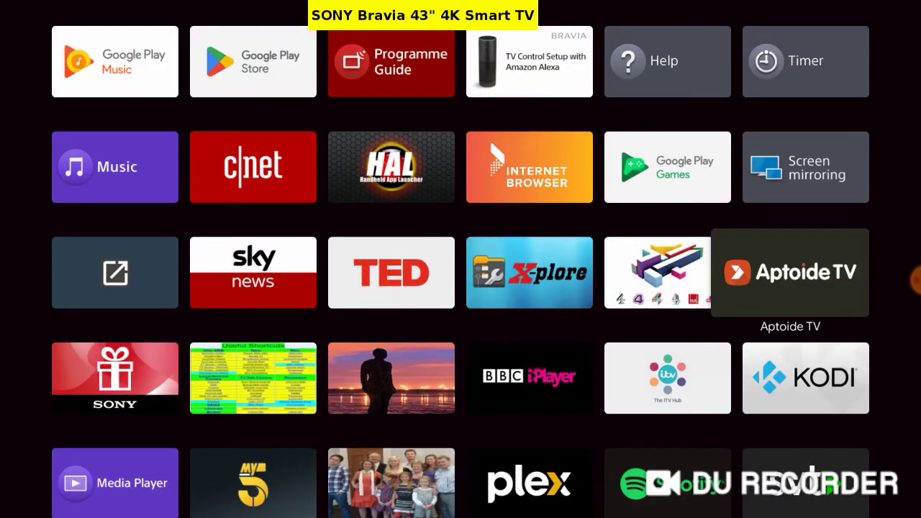
{"action": "key", "text": "Return"}
Search Aptoide TV for 'ftp' and open the FTP Server app page from the full results
{"action": "left_click", "coordinate": [84, 63]}
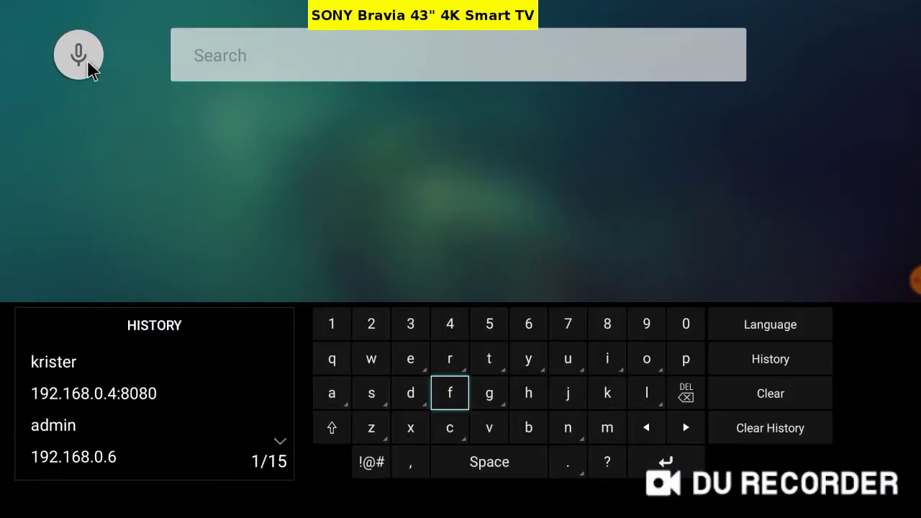
{"action": "type", "text": "ftp"}
{"action": "left_click", "coordinate": [200, 119]}
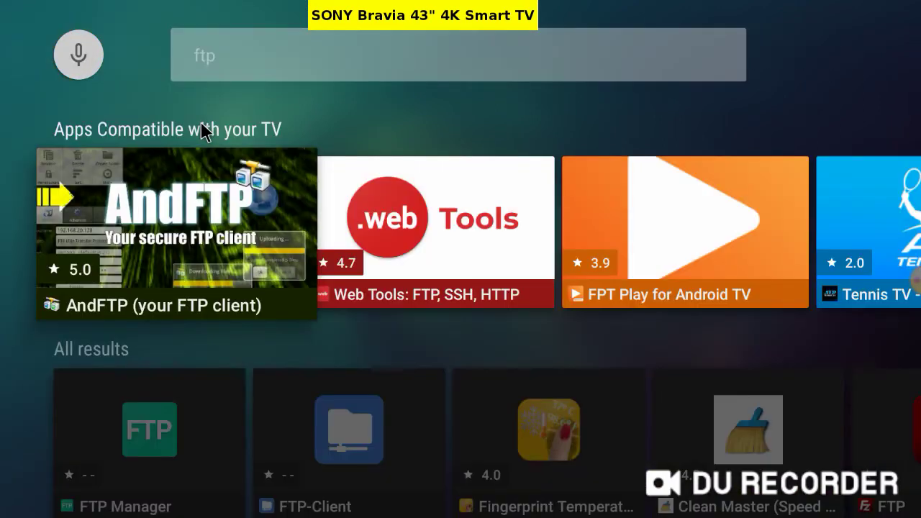
{"action": "key", "text": "Down"}
{"action": "key", "text": "Right"}
{"action": "key", "text": "Right"}
{"action": "key", "text": "Right"}
{"action": "key", "text": "Right"}
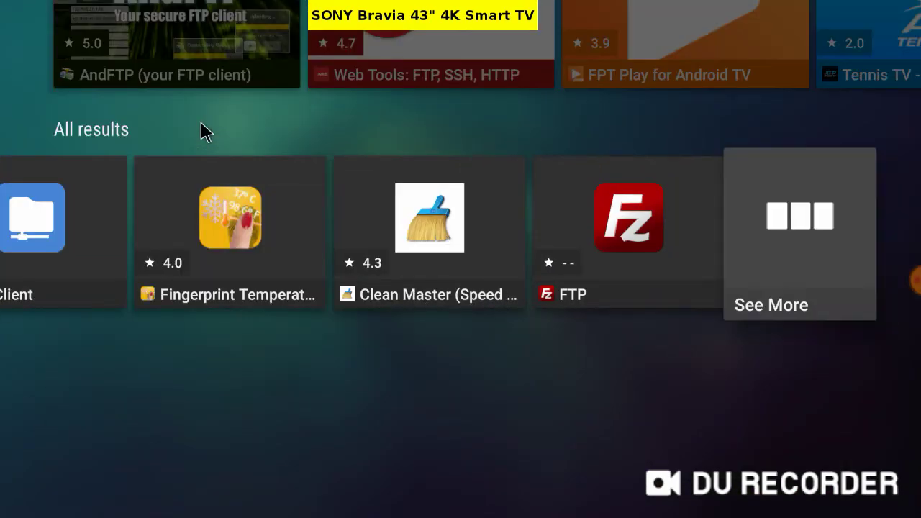
{"action": "key", "text": "Return"}
{"action": "key", "text": "Down"}
{"action": "key", "text": "Down"}
{"action": "key", "text": "Down"}
{"action": "key", "text": "Down"}
{"action": "key", "text": "Down"}
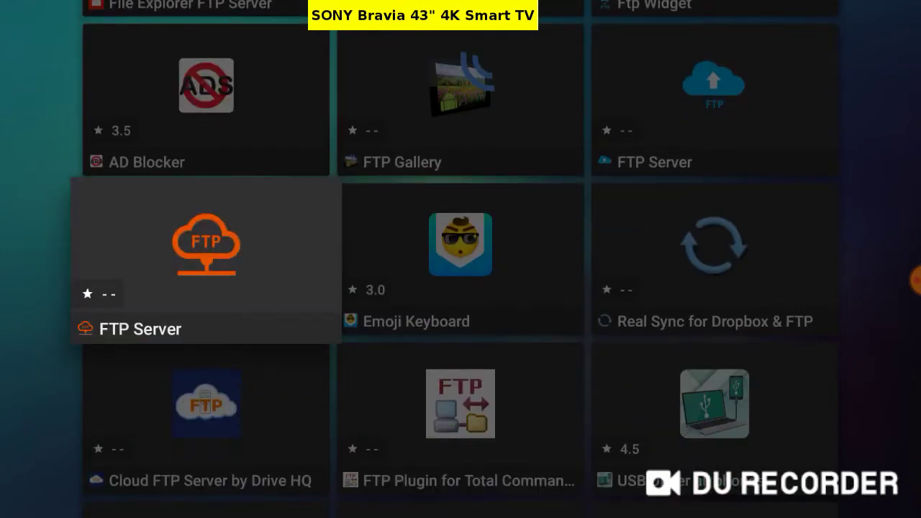
{"action": "key", "text": "Return"}
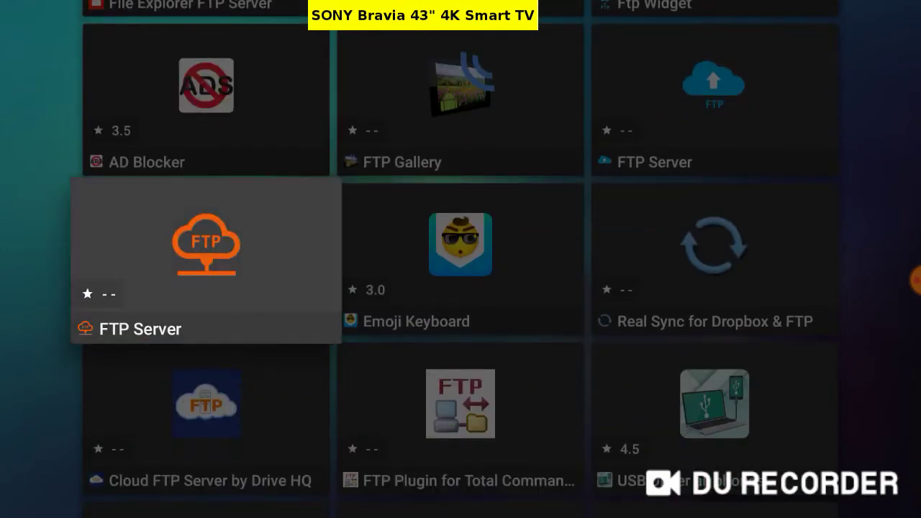
Install FTP Server, launch it, and allow it access to the TV's files
{"action": "key", "text": "Return"}
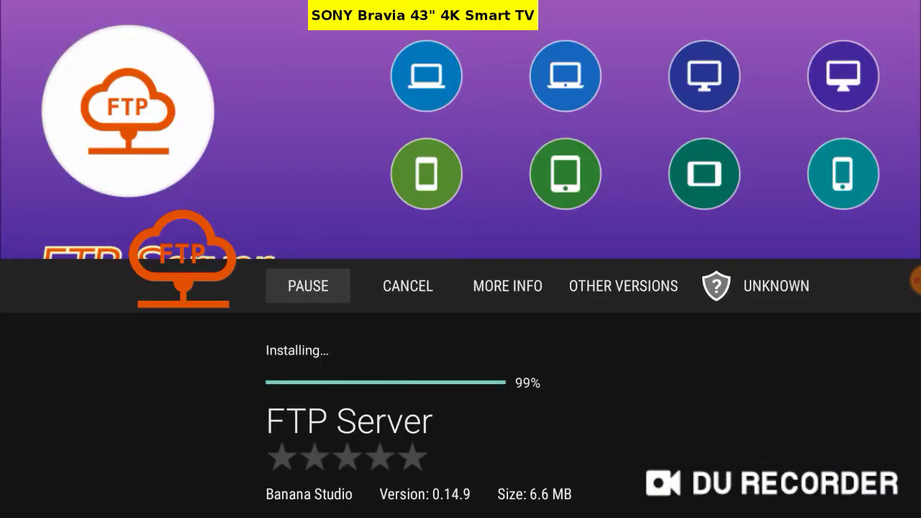
{"action": "key", "text": "Return"}
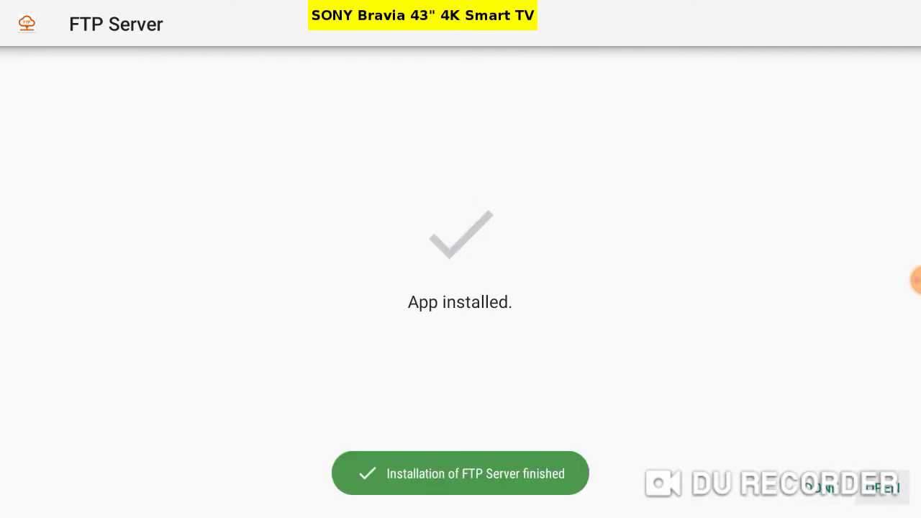
{"action": "key", "text": "Return"}
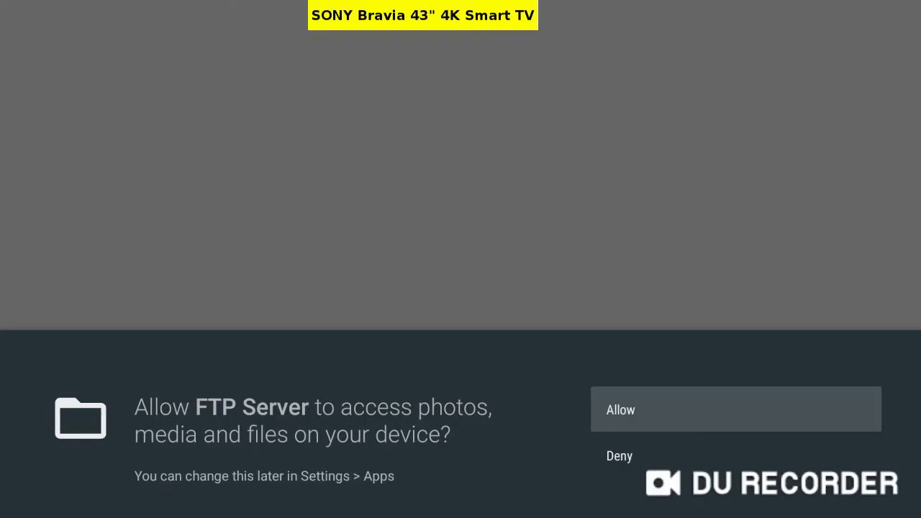
{"action": "key", "text": "Return"}
Create a user with the account holder's full name, login details and writable /storage/emulated/0 access
{"action": "left_click", "coordinate": [384, 501]}
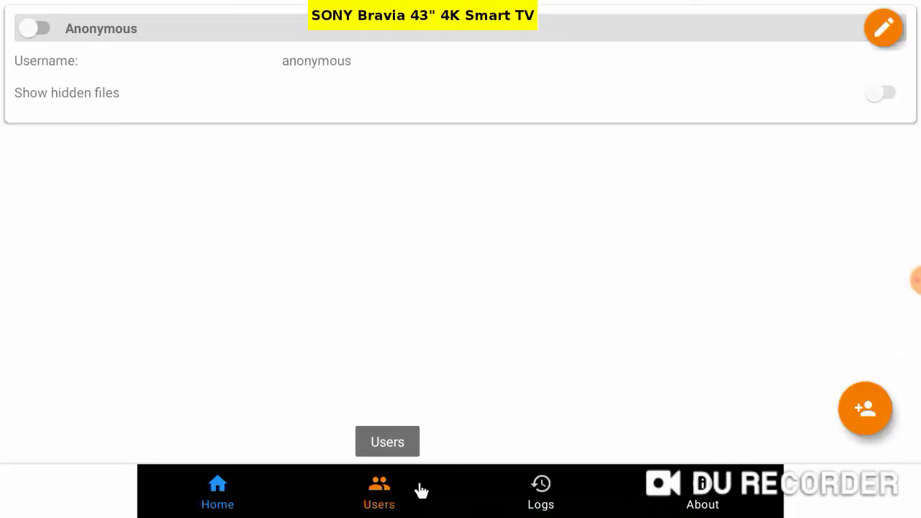
{"action": "left_click", "coordinate": [879, 428]}
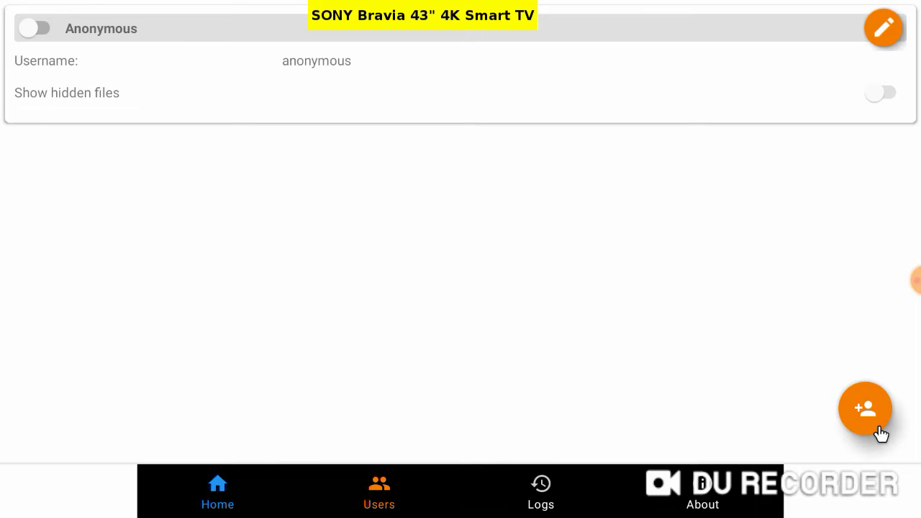
{"action": "type", "text": "Krister Hallergard"}
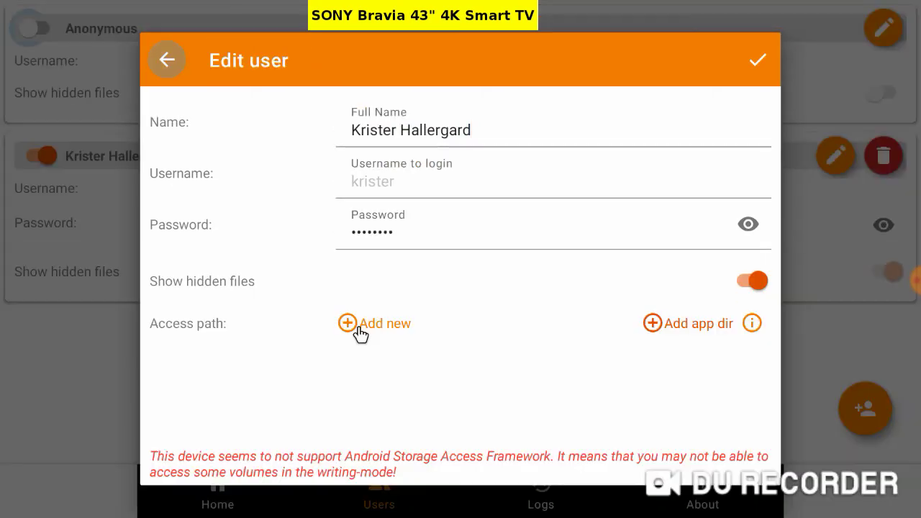
{"action": "left_click", "coordinate": [355, 325]}
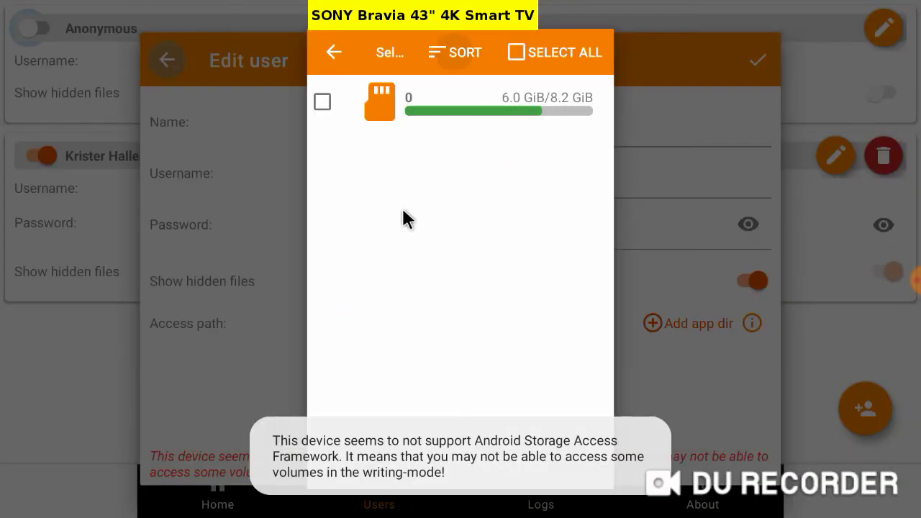
{"action": "left_click", "coordinate": [322, 101]}
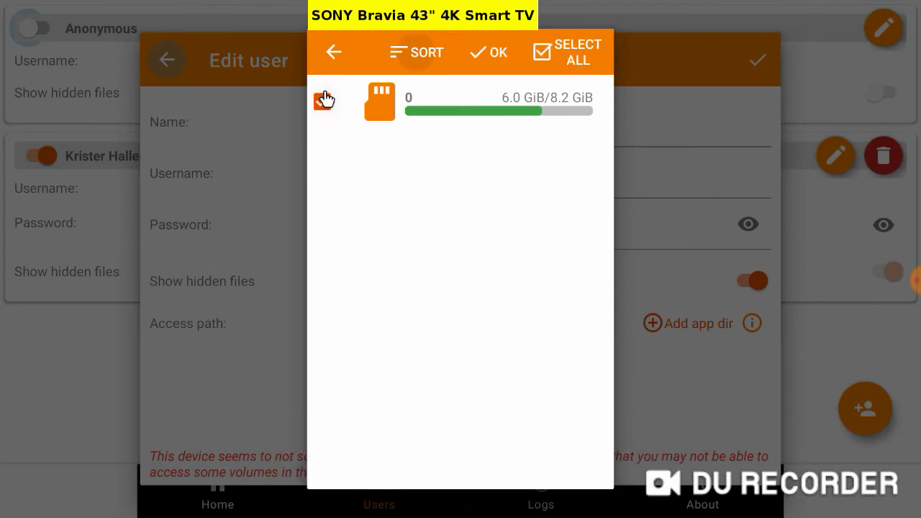
{"action": "left_click", "coordinate": [501, 56]}
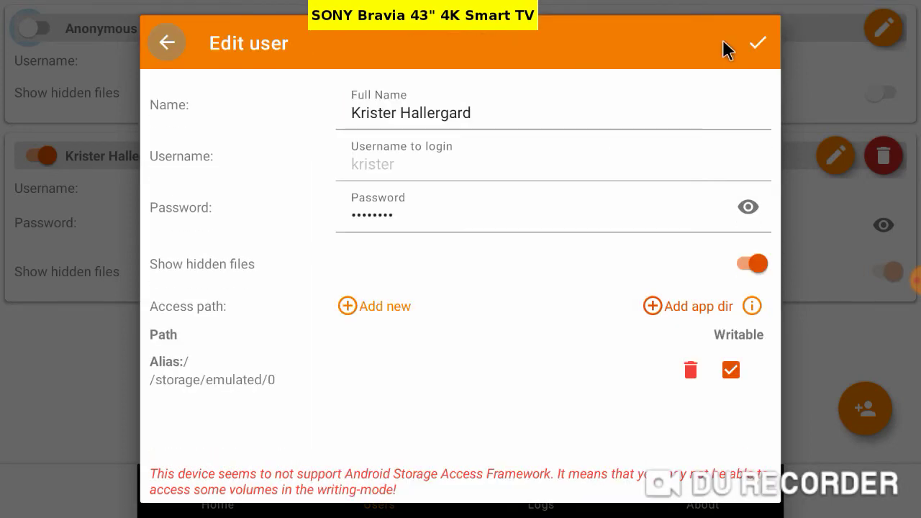
{"action": "left_click", "coordinate": [756, 42]}
Turn on Keep the server running so FTP Server stays active when the screen locks
{"action": "left_click", "coordinate": [223, 489]}
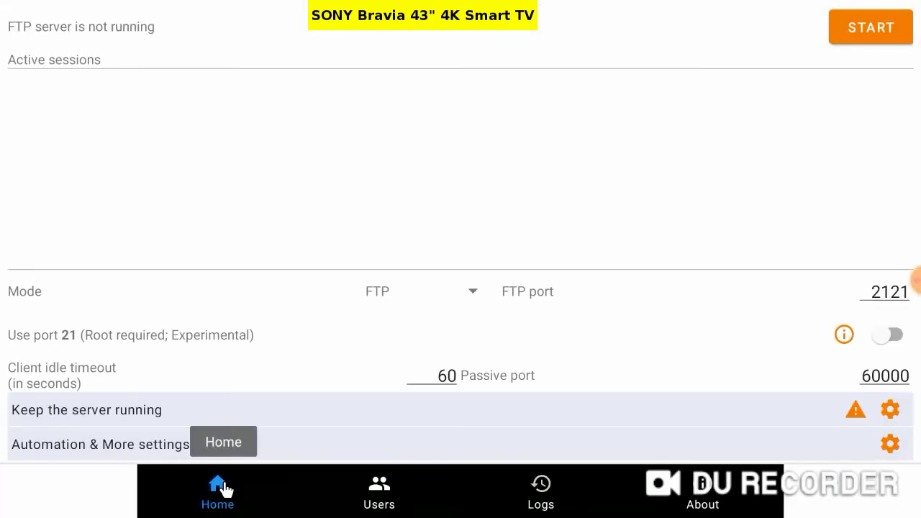
{"action": "left_click", "coordinate": [891, 413]}
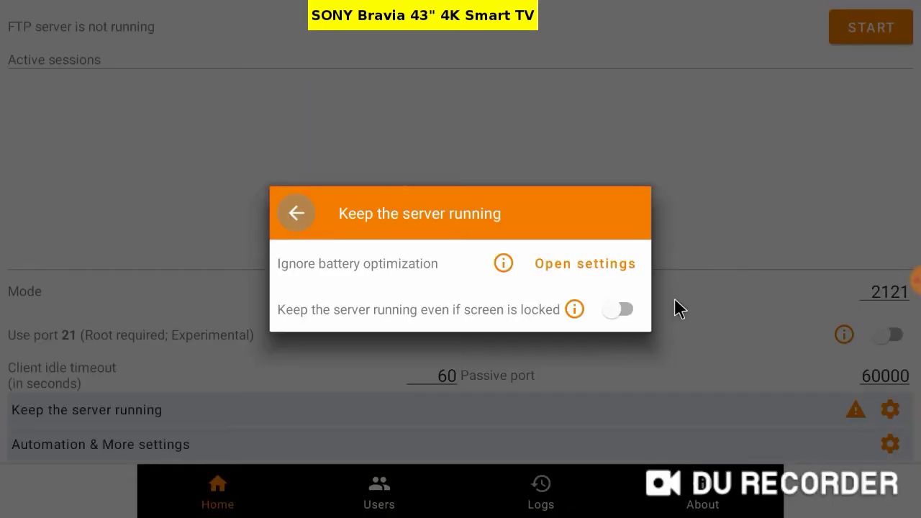
{"action": "left_click", "coordinate": [626, 311]}
{"action": "left_click", "coordinate": [302, 211]}
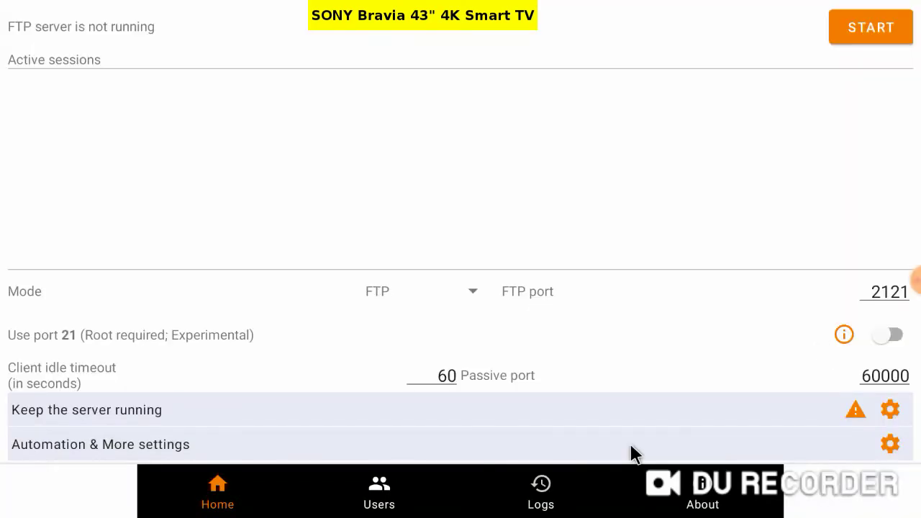
Enable Automatically start on boot, then start the server on 192.168.1.17:2121
{"action": "left_click", "coordinate": [568, 440]}
{"action": "left_click", "coordinate": [622, 296]}
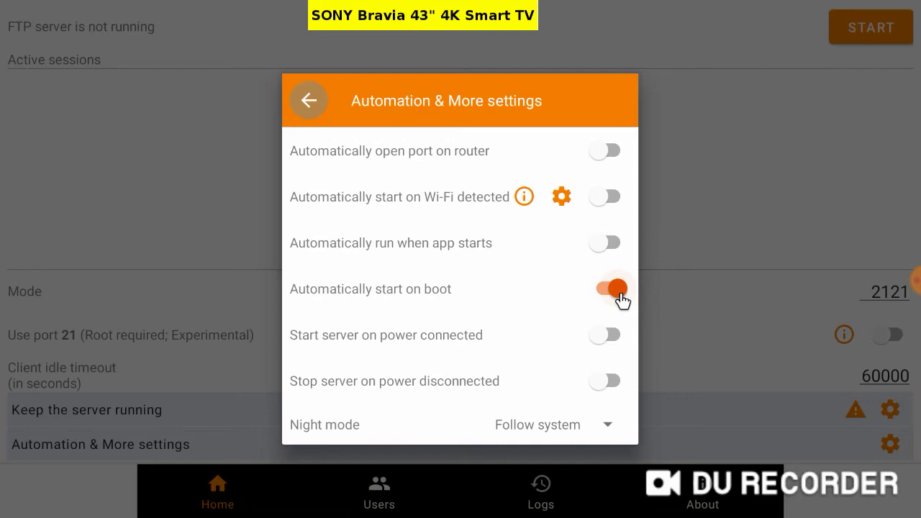
{"action": "key", "text": "Escape"}
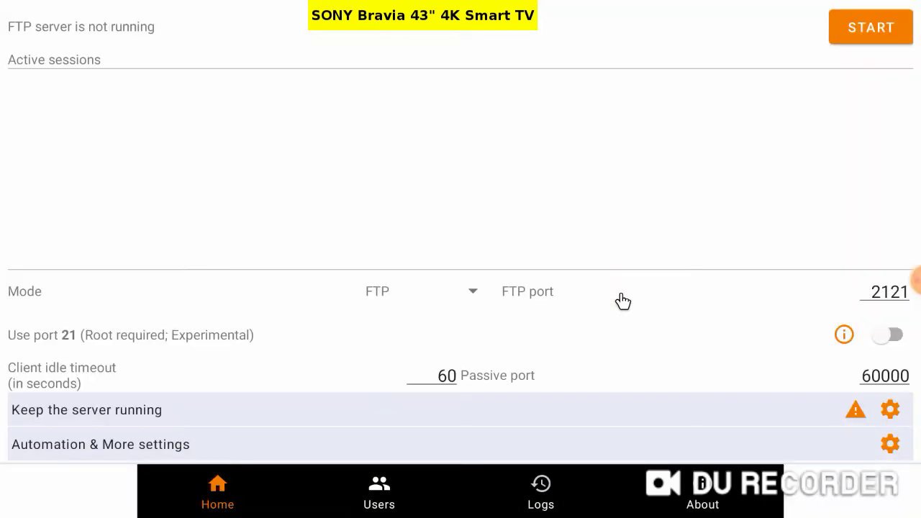
{"action": "left_click", "coordinate": [876, 39]}
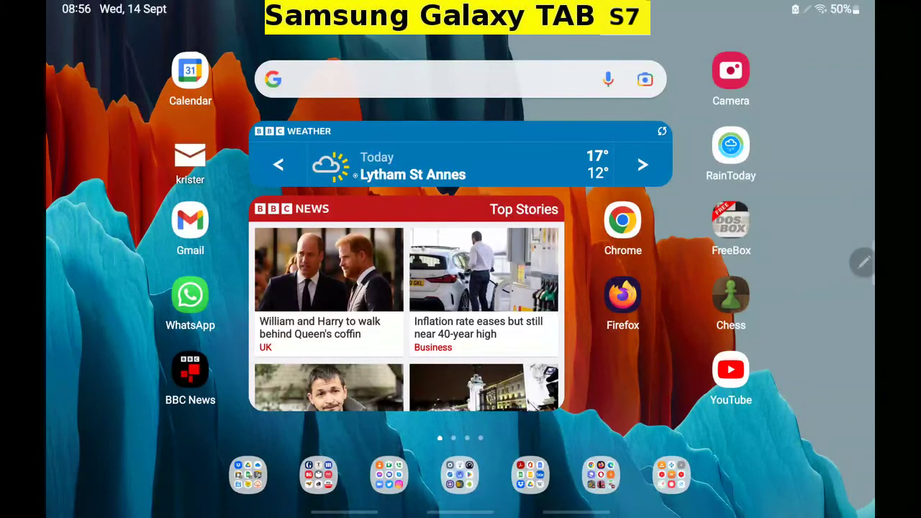
Launch X-plore from the file manager folder and edit the TV ES server entry
{"action": "left_click", "coordinate": [251, 480]}
{"action": "left_click", "coordinate": [248, 474]}
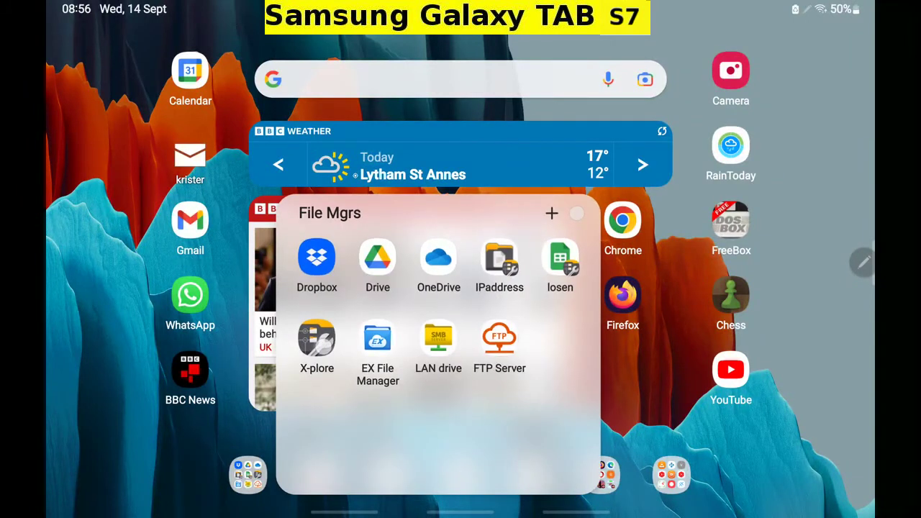
{"action": "left_click", "coordinate": [316, 338]}
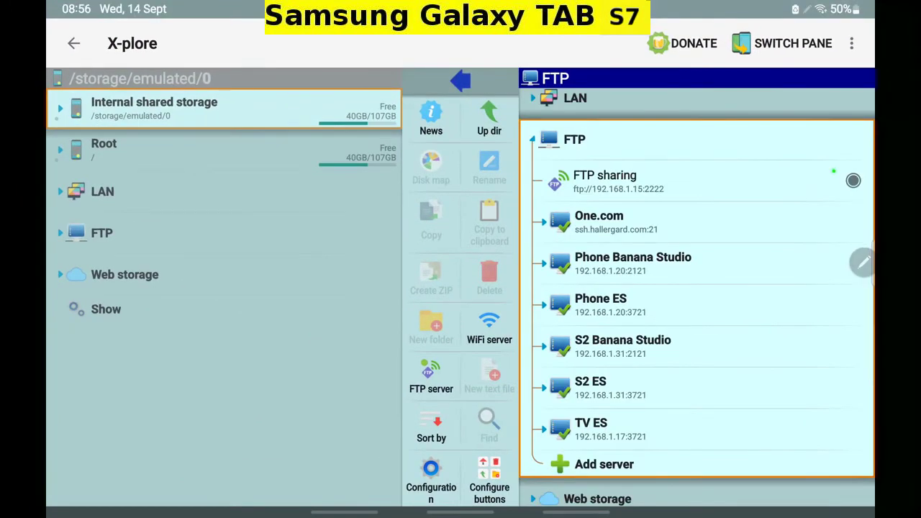
{"action": "right_click", "coordinate": [626, 431]}
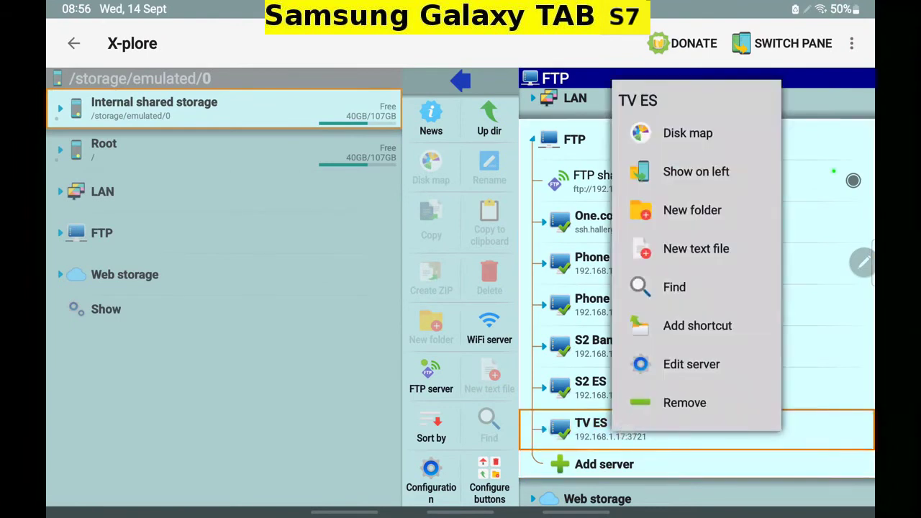
{"action": "left_click", "coordinate": [699, 366]}
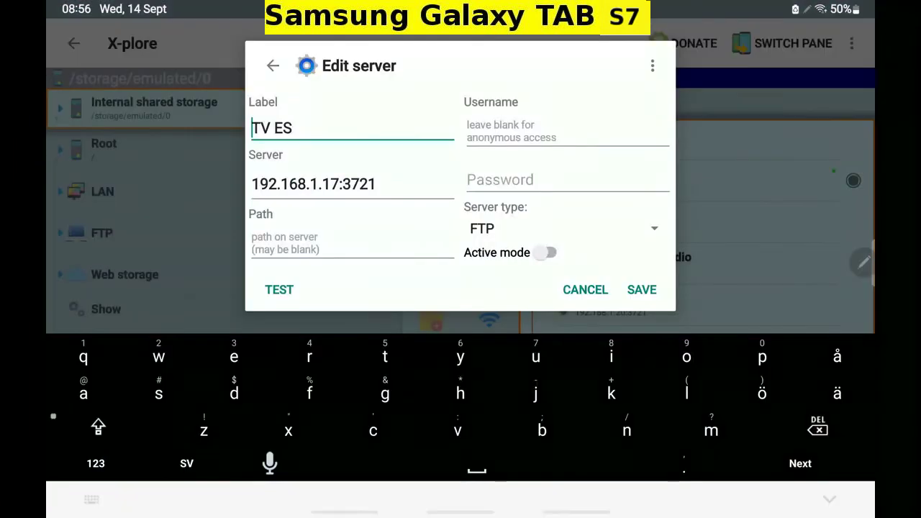
Relabel the server 'TV Banana Studio', set port 2121, and enter the username and password
{"action": "key", "text": "BackSpace"}
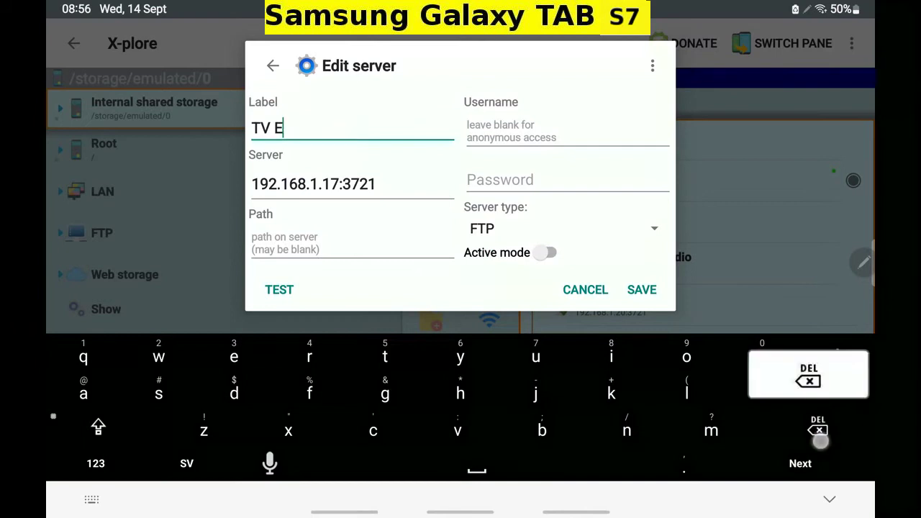
{"action": "key", "text": "BackSpace"}
{"action": "type", "text": "Banana Studio"}
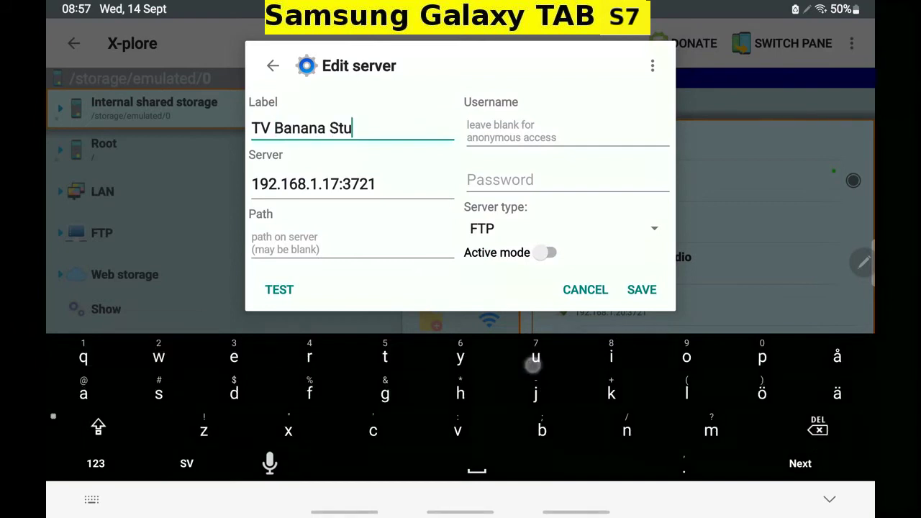
{"action": "left_click", "coordinate": [370, 184]}
{"action": "key", "text": "BackSpace"}
{"action": "key", "text": "BackSpace"}
{"action": "key", "text": "BackSpace"}
{"action": "key", "text": "BackSpace"}
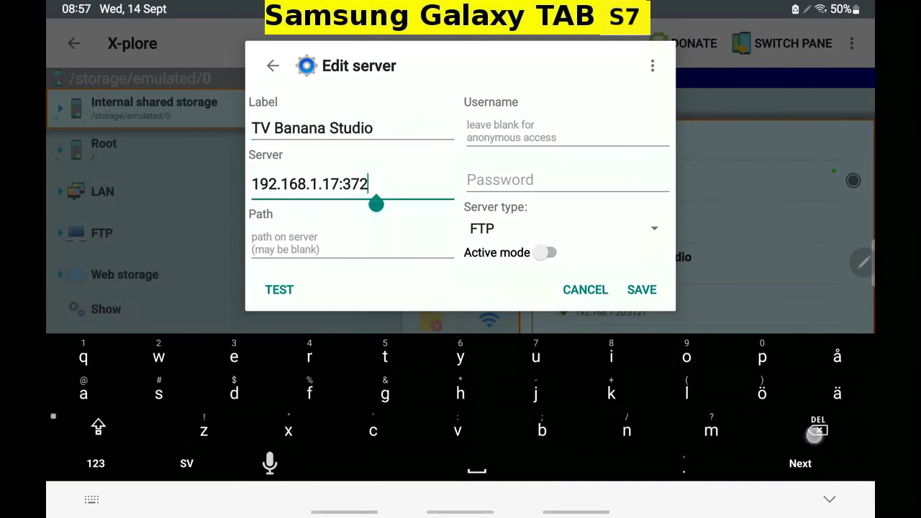
{"action": "left_click", "coordinate": [96, 463]}
{"action": "type", "text": "2121"}
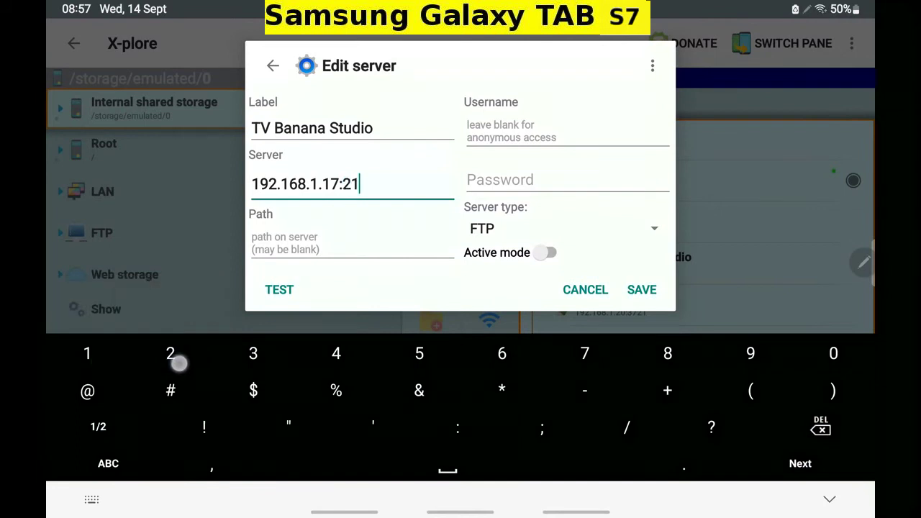
{"action": "left_click", "coordinate": [567, 133]}
{"action": "type", "text": "kris"}
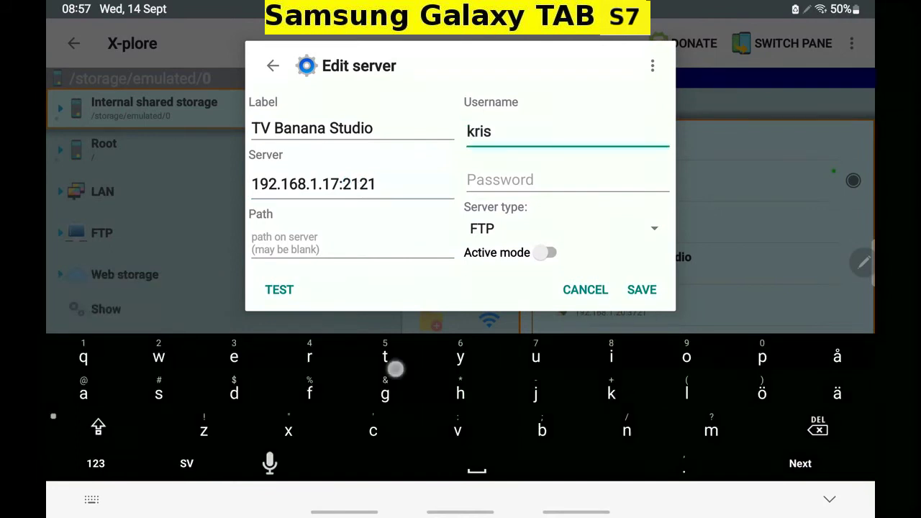
{"action": "type", "text": "ter"}
{"action": "key", "text": "Tab"}
{"action": "key", "text": "ctrl+v"}
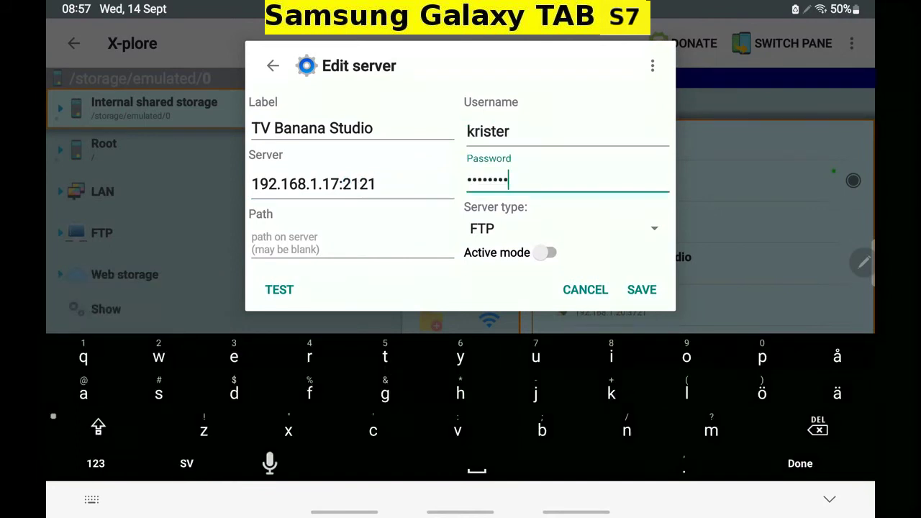
Test and save the TV Banana Studio server, then connect and scroll through the TV's folders
{"action": "left_click", "coordinate": [280, 289]}
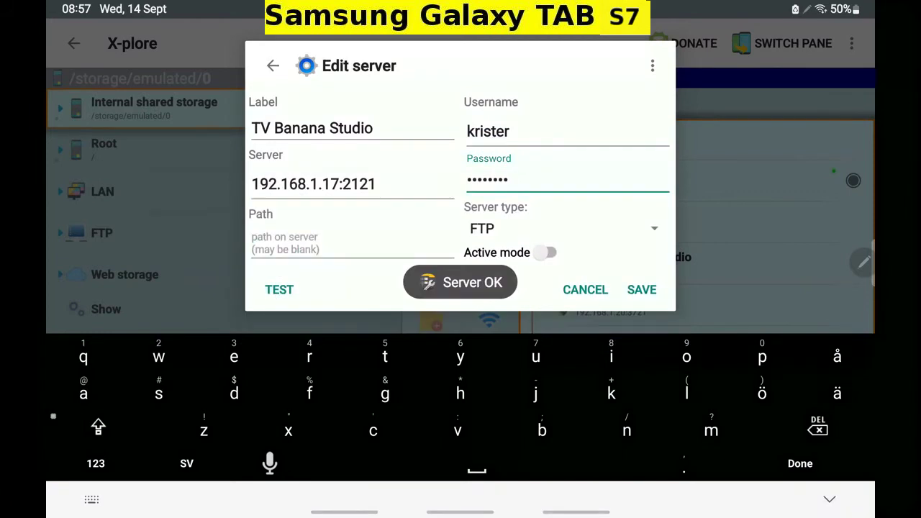
{"action": "left_click", "coordinate": [641, 289]}
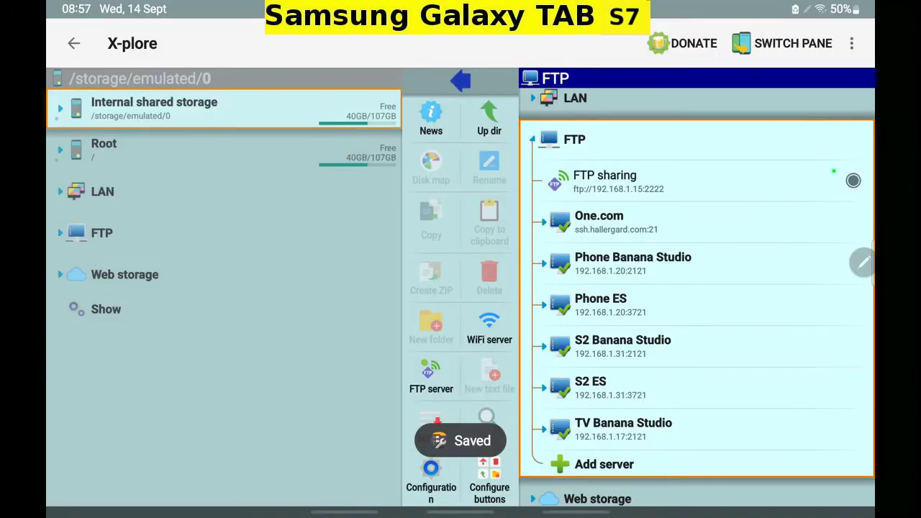
{"action": "left_click", "coordinate": [635, 431]}
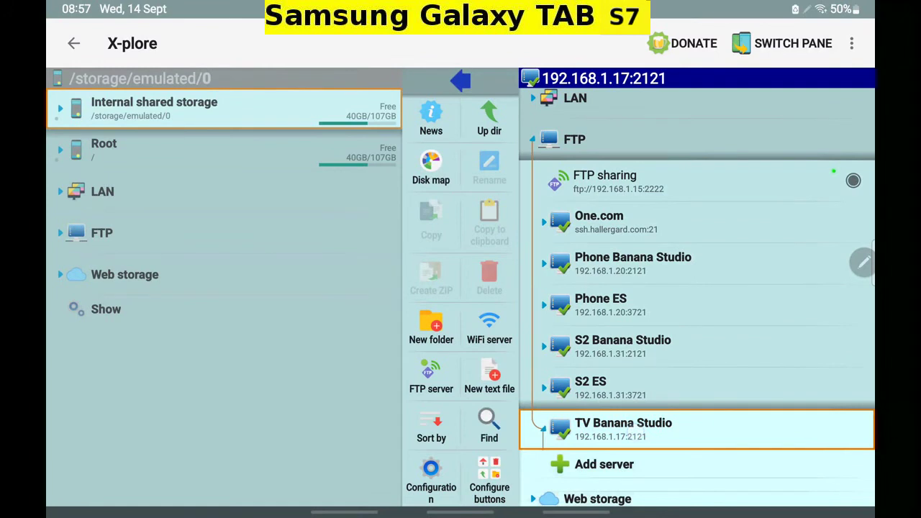
{"action": "scroll", "coordinate": [696, 294], "scroll_direction": "down", "scroll_amount": 10}
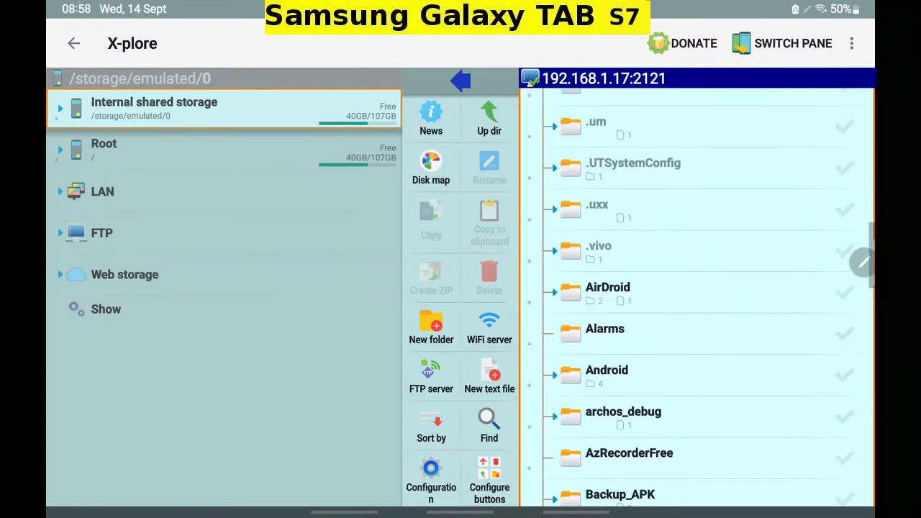
{"action": "scroll", "coordinate": [761, 482], "scroll_direction": "down", "scroll_amount": 10}
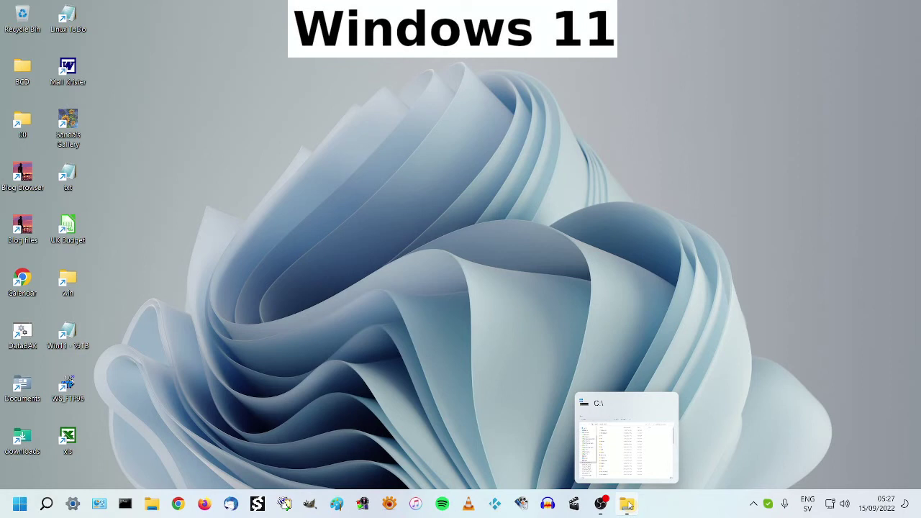
Delete the 'ftp TV ES' network location and bring up This PC's full options menu
{"action": "left_click", "coordinate": [627, 504]}
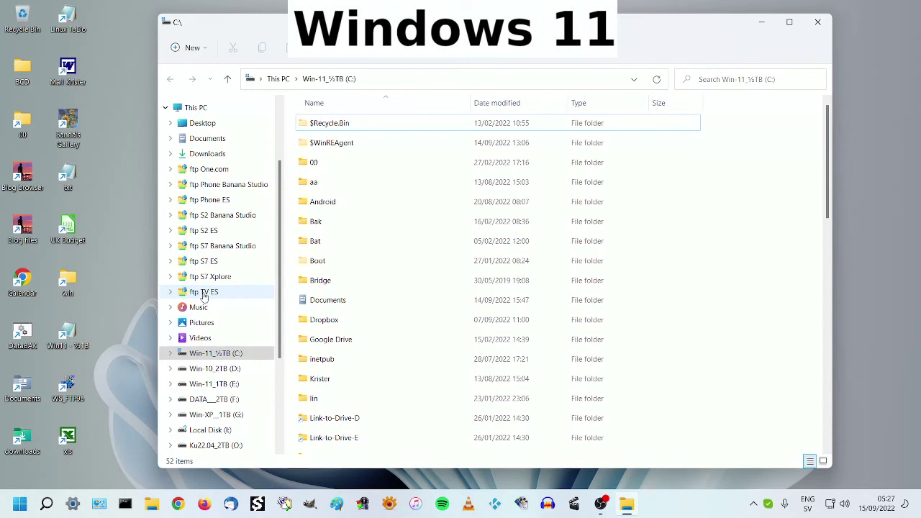
{"action": "right_click", "coordinate": [205, 296]}
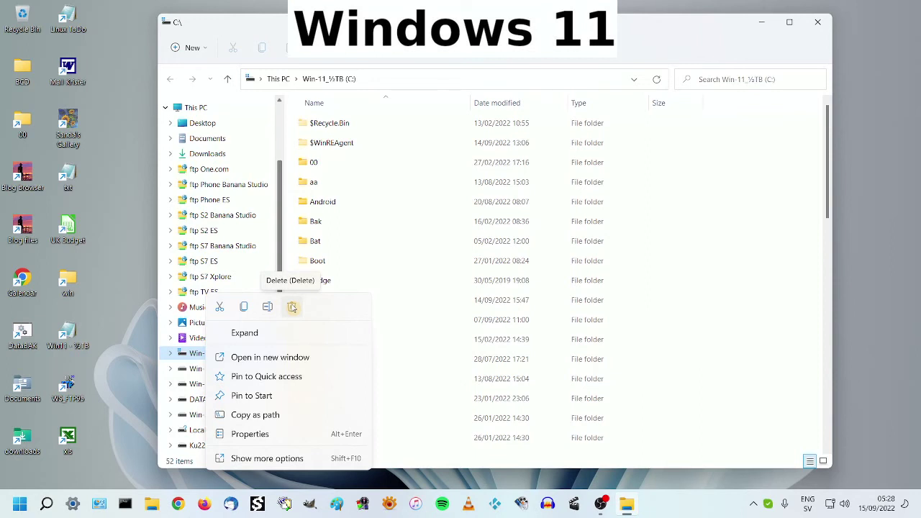
{"action": "left_click", "coordinate": [195, 107]}
{"action": "right_click", "coordinate": [208, 113]}
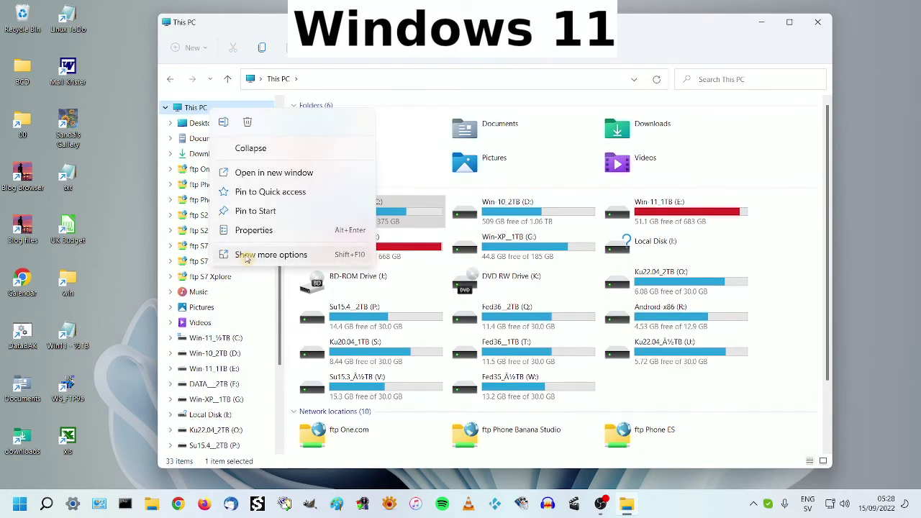
{"action": "left_click", "coordinate": [245, 255]}
Start the Add Network Location wizard and enter the address ftp://192.168.1.17:2121
{"action": "left_click", "coordinate": [259, 366]}
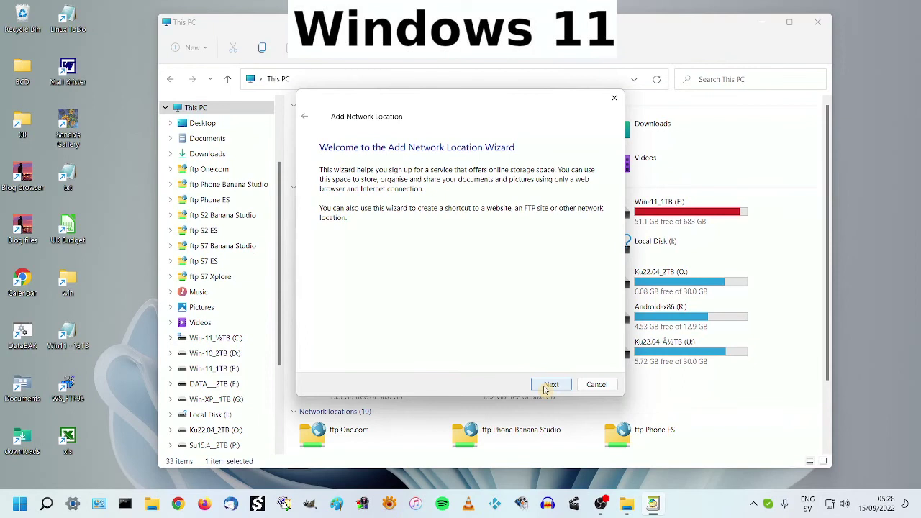
{"action": "left_click", "coordinate": [545, 386]}
{"action": "left_click", "coordinate": [545, 386]}
{"action": "type", "text": "ftp"}
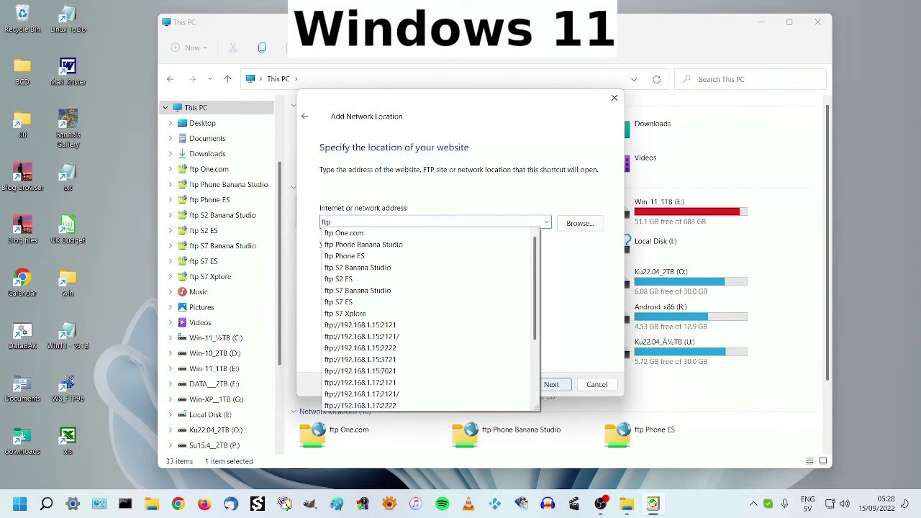
{"action": "left_click", "coordinate": [389, 382]}
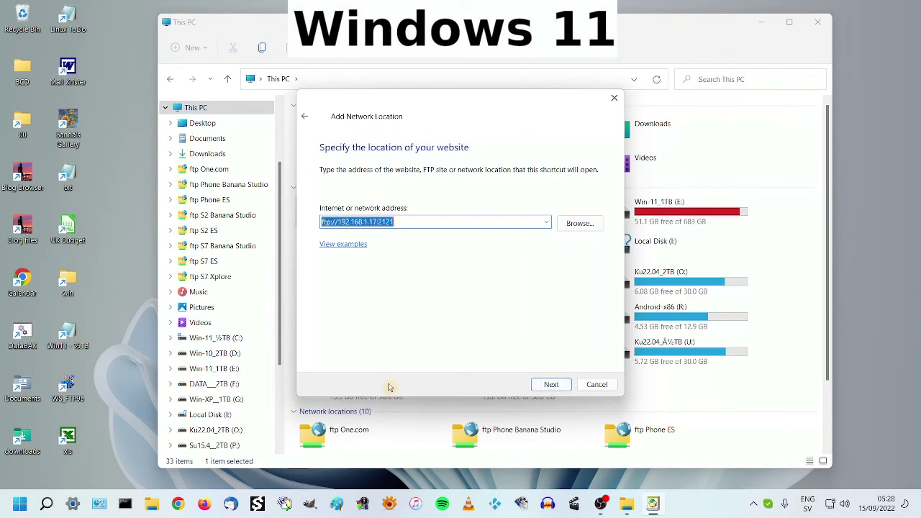
{"action": "left_click", "coordinate": [548, 384]}
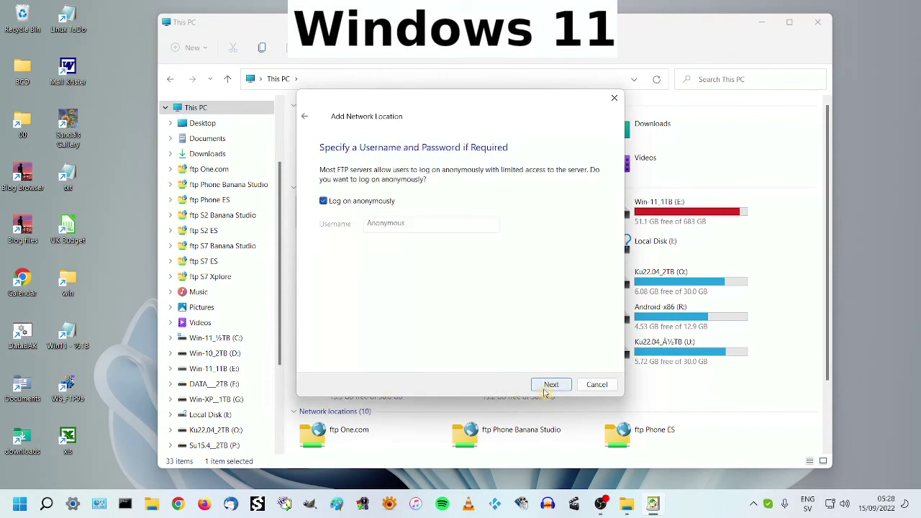
Disable anonymous logon, name the location 'ftp TV Banana Studio', finish, and browse its folders
{"action": "left_click", "coordinate": [323, 202]}
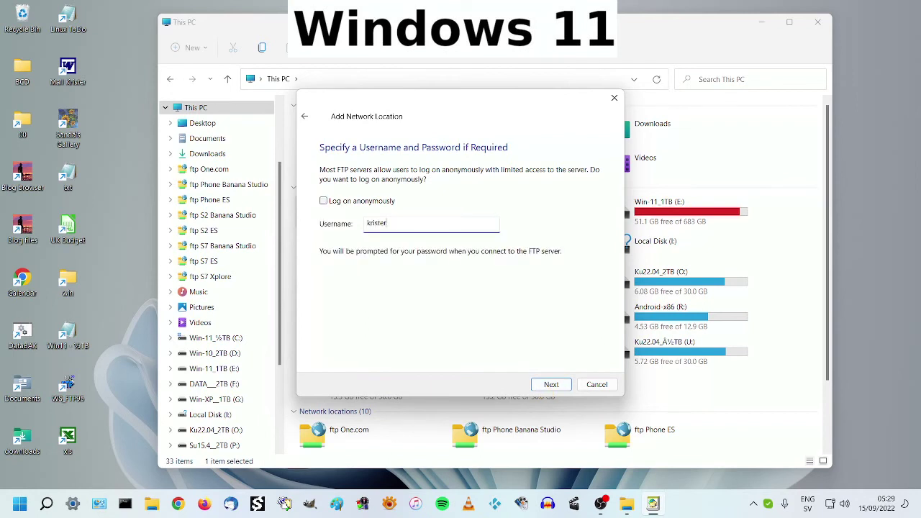
{"action": "left_click", "coordinate": [560, 390]}
{"action": "type", "text": "ftp TV Banana Studio"}
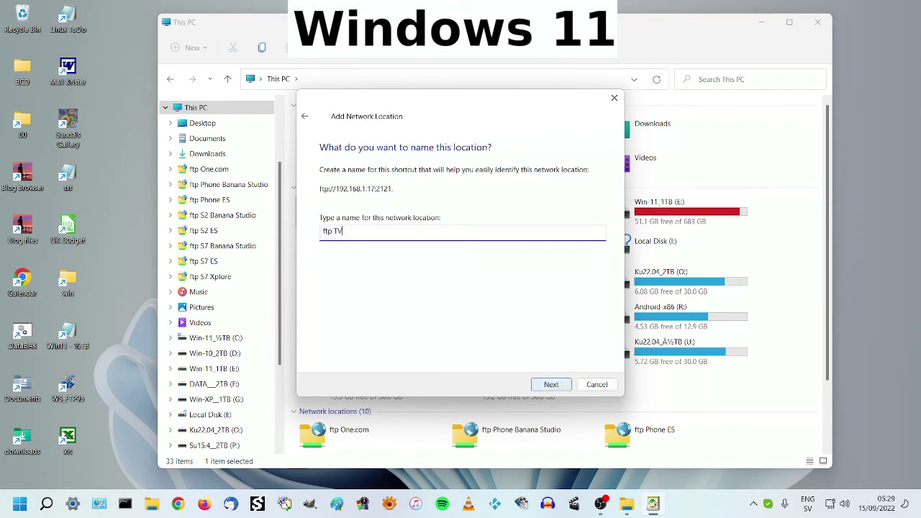
{"action": "left_click", "coordinate": [554, 385]}
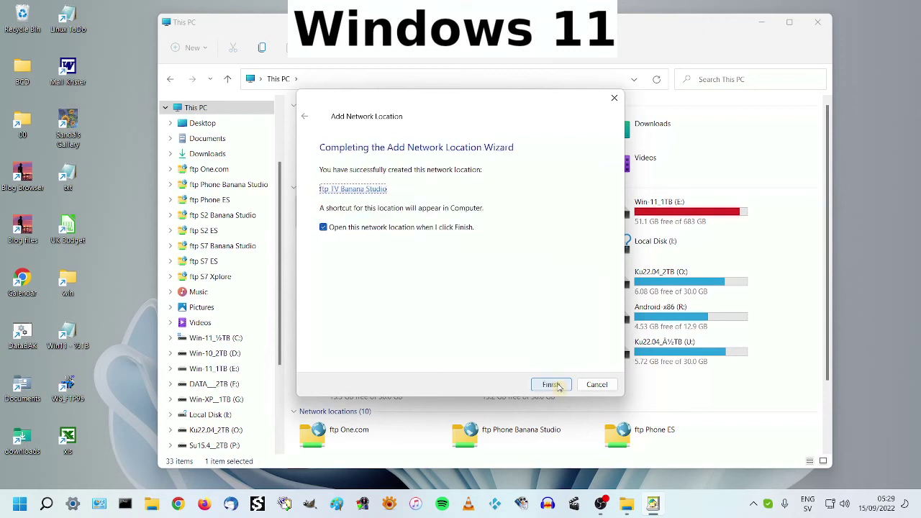
{"action": "left_click", "coordinate": [551, 385]}
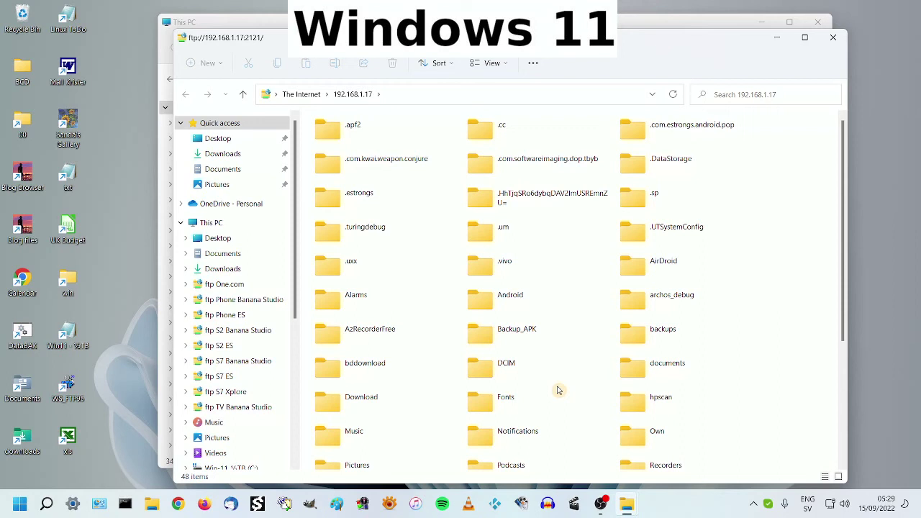
{"action": "key", "text": "m"}
{"action": "scroll", "coordinate": [647, 324], "scroll_direction": "down", "scroll_amount": 3}
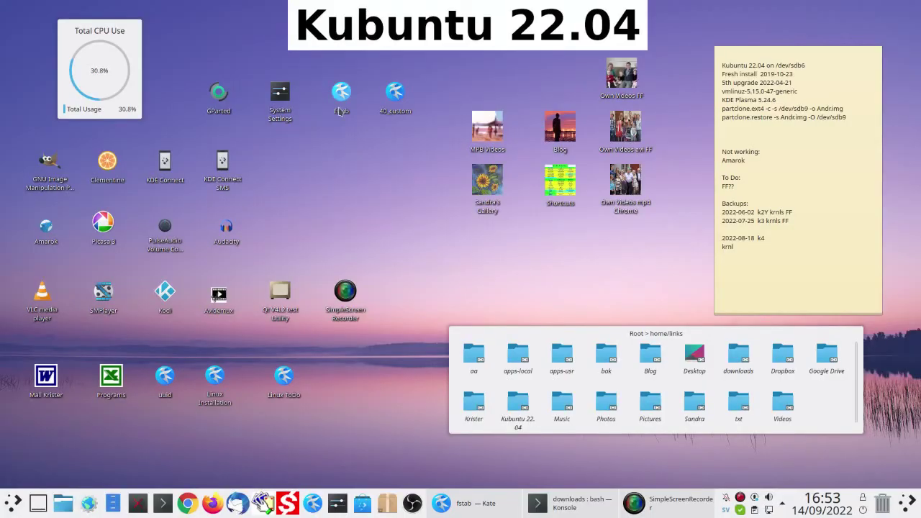
Open fstab in Kate and select the curlftpfs line mounting ftp://192.168.1.17:2121/ at /mnt/TV
{"action": "left_click", "coordinate": [341, 108]}
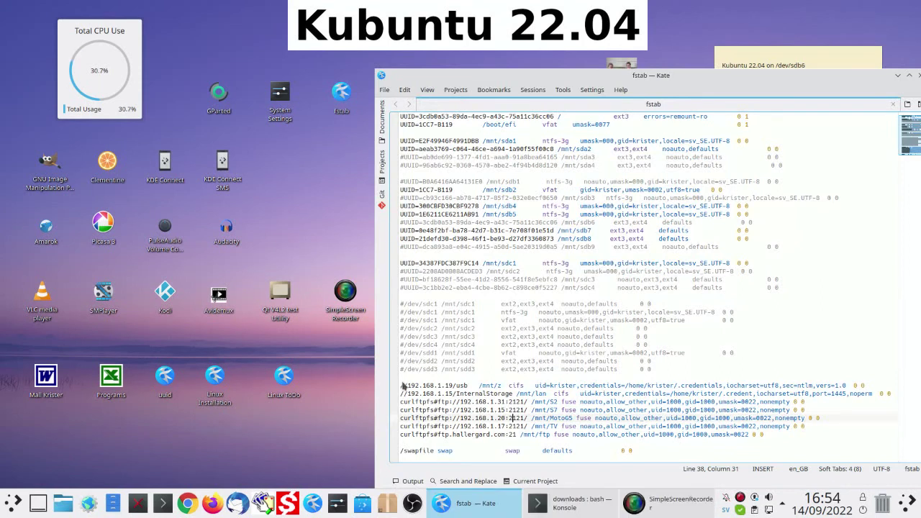
{"action": "left_click", "coordinate": [745, 370]}
{"action": "triple_click", "coordinate": [424, 426]}
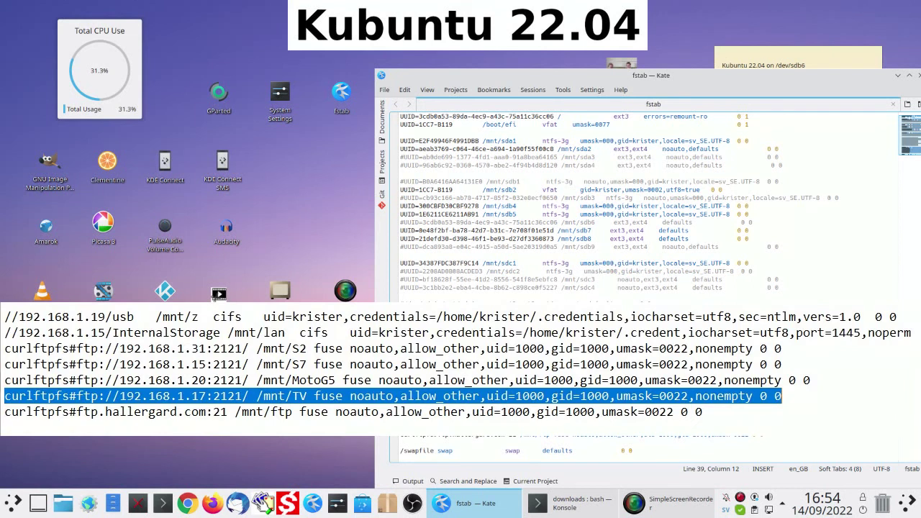
{"action": "left_click_drag", "start_coordinate": [399, 436], "coordinate": [812, 432]}
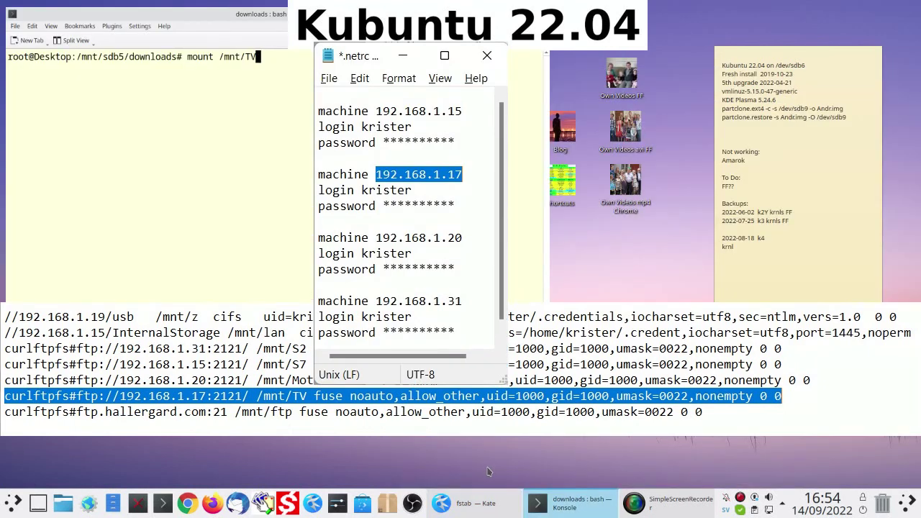
Run 'mount /mnt/TV', then 'cd /mnt/TV' and 'ls' to list DCIM, Music, Videos and more
{"action": "key", "text": "Return"}
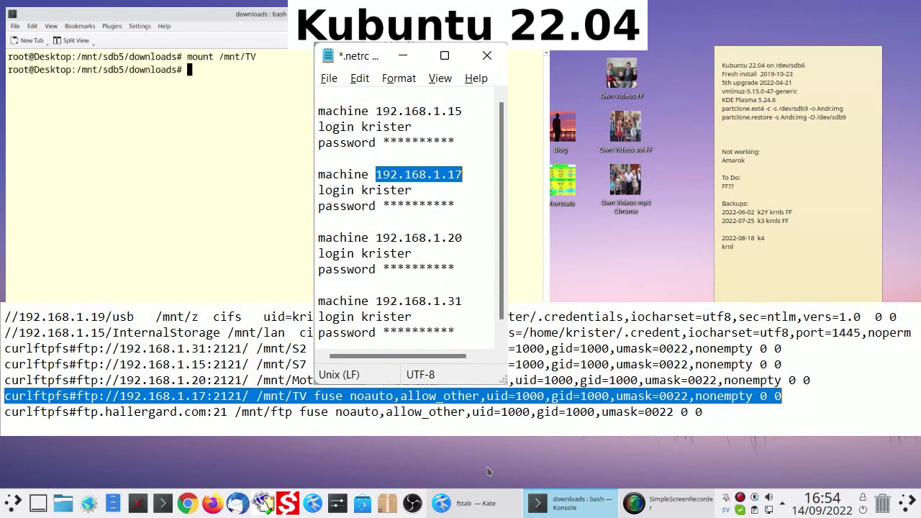
{"action": "type", "text": "cd /mnt/TV"}
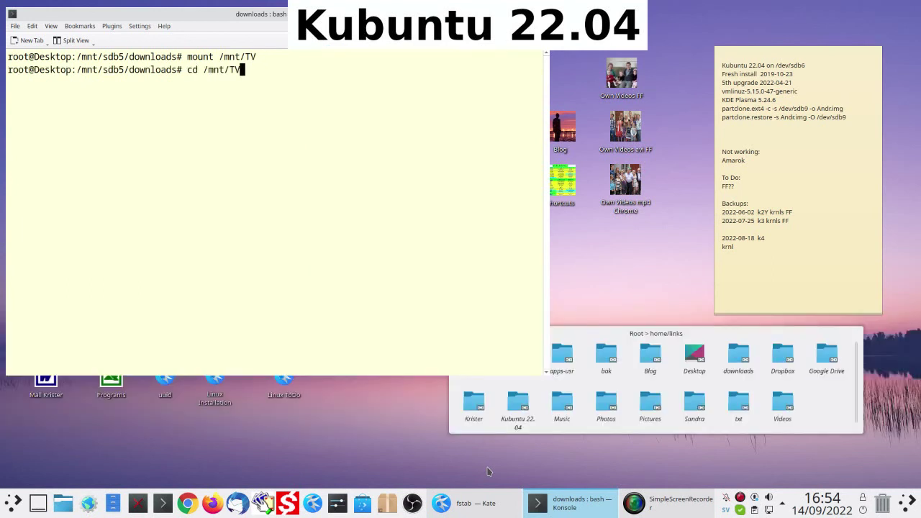
{"action": "key", "text": "Return"}
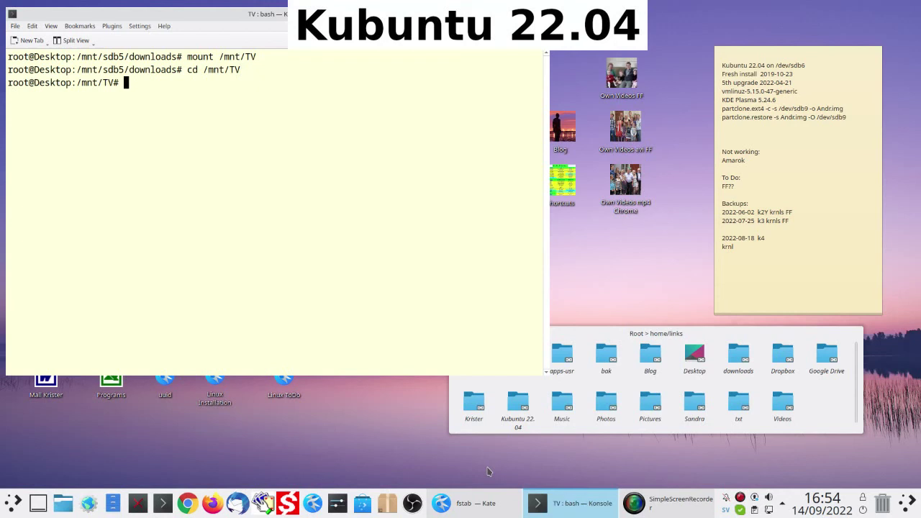
{"action": "type", "text": "ls"}
{"action": "key", "text": "Return"}
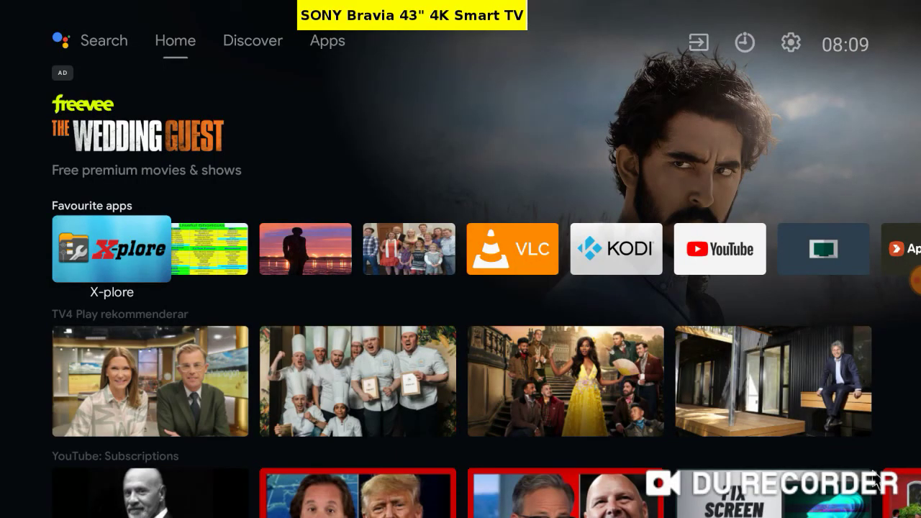
Launch X-plore on the TV, expand the FTP node, and choose Add server
{"action": "key", "text": "Return"}
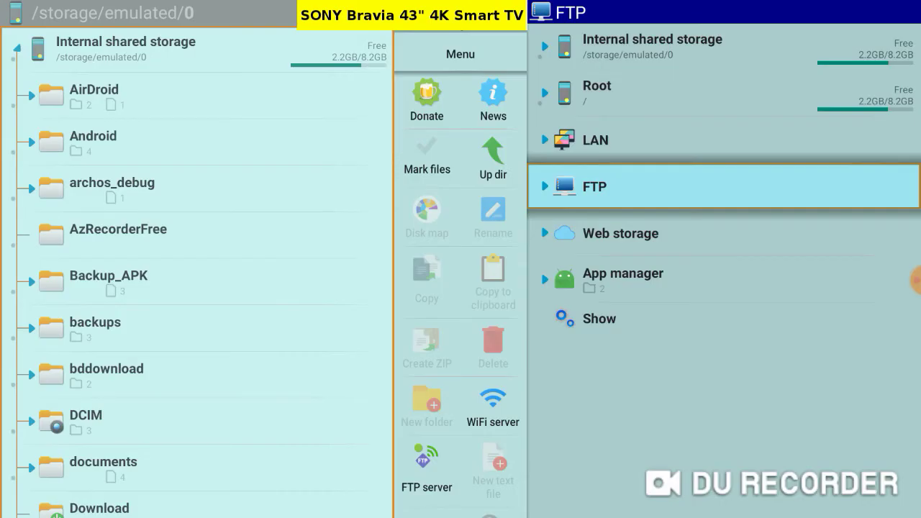
{"action": "key", "text": "Return"}
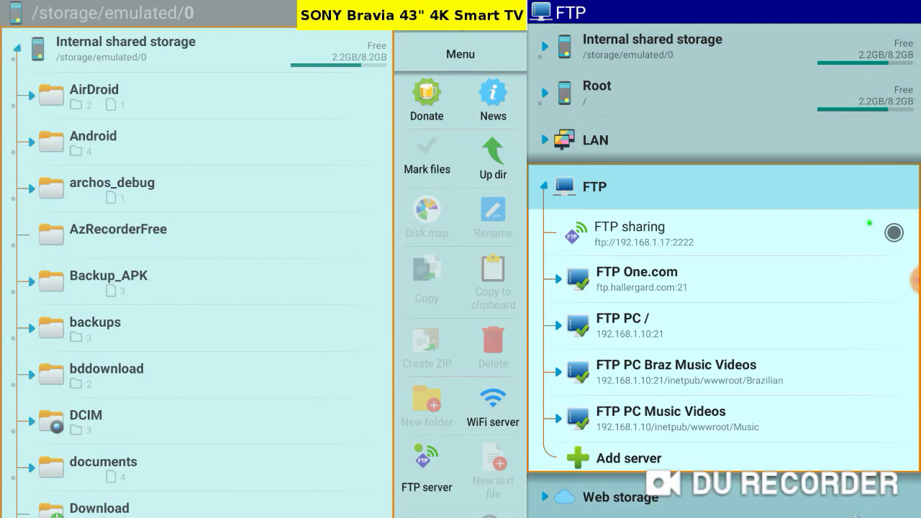
{"action": "left_click", "coordinate": [666, 461]}
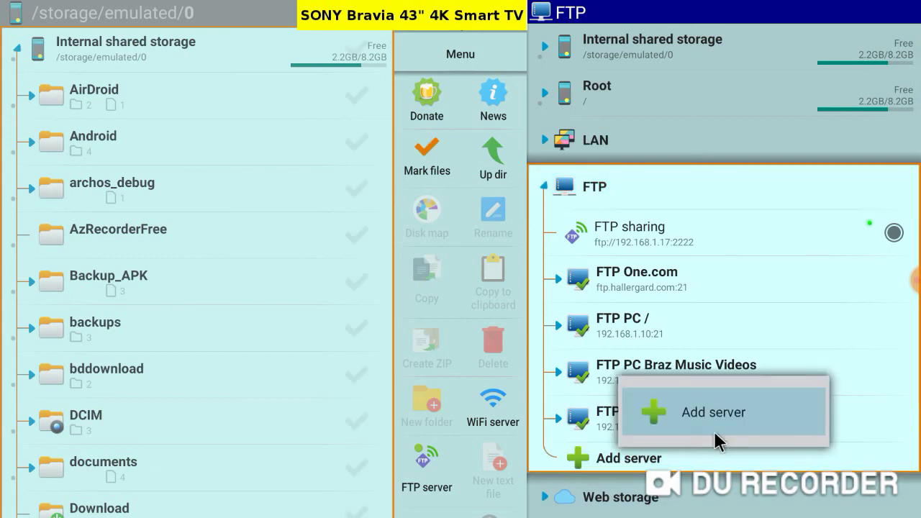
Add 'FTP S7 Banana Studio' at 192.168.1.15:2121/ with username and password, then test and save it
{"action": "left_click", "coordinate": [730, 425]}
{"action": "type", "text": "FTP S7 Banana Studio"}
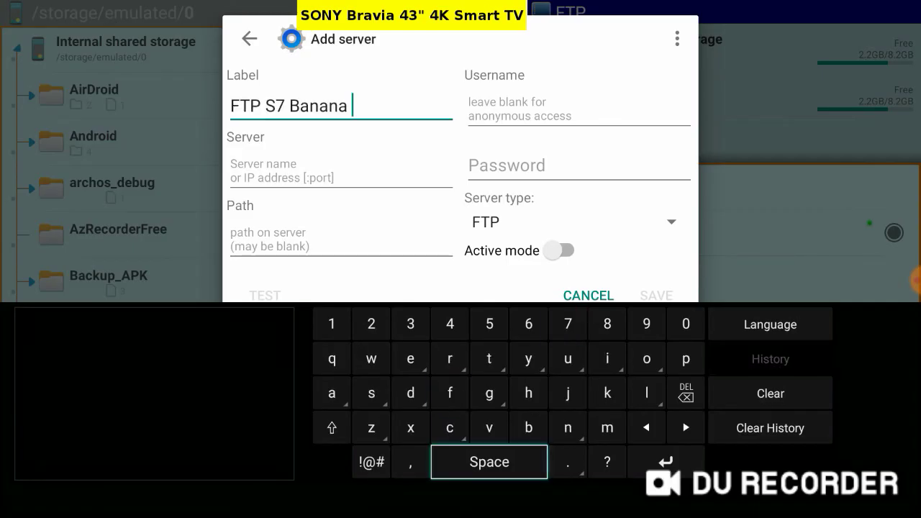
{"action": "left_click", "coordinate": [276, 174]}
{"action": "type", "text": "192.168.1.15:2121/"}
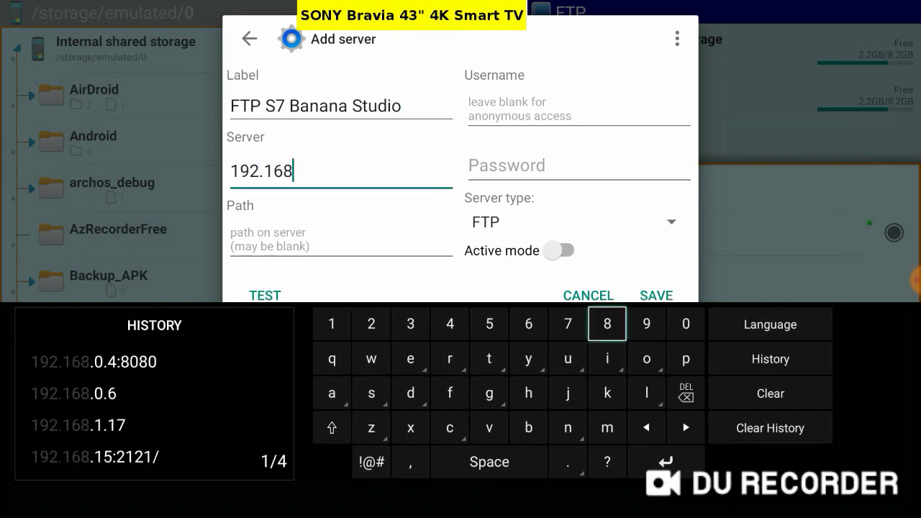
{"action": "left_click", "coordinate": [514, 123]}
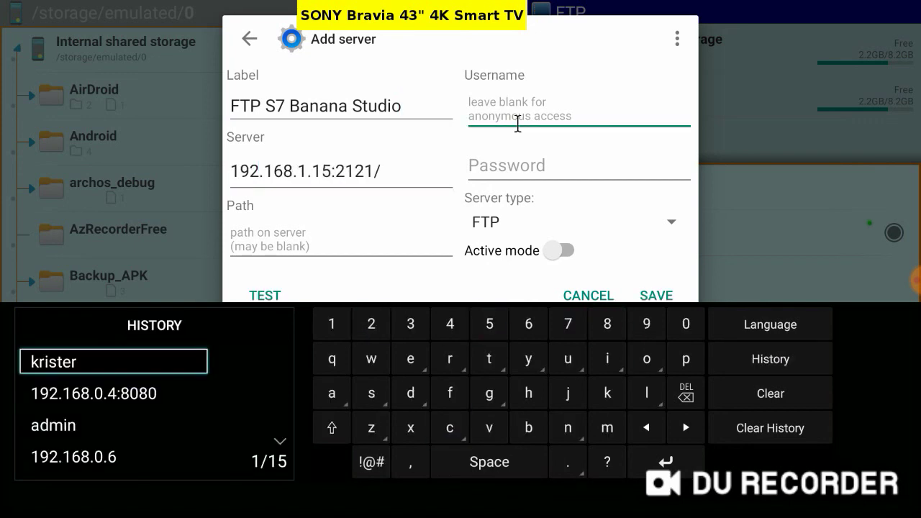
{"action": "type", "text": "krister"}
{"action": "left_click", "coordinate": [504, 166]}
{"action": "type", "text": "********"}
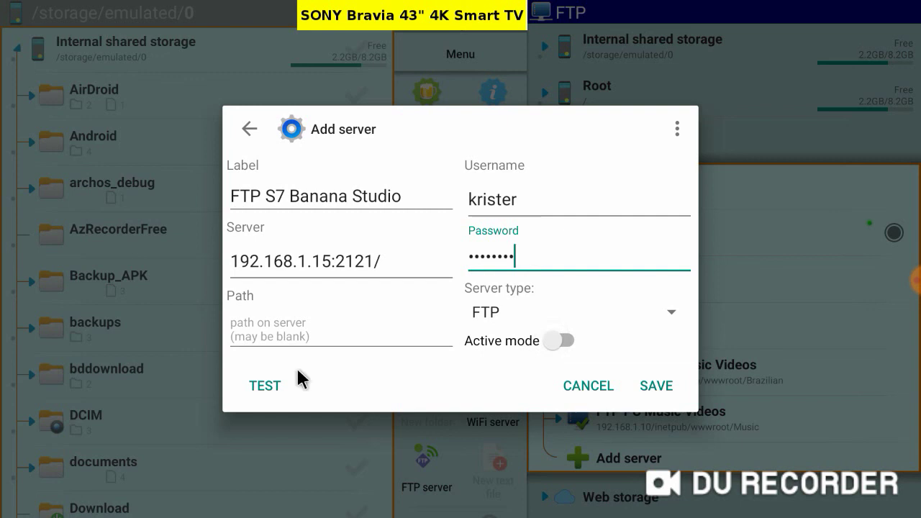
{"action": "left_click", "coordinate": [283, 386]}
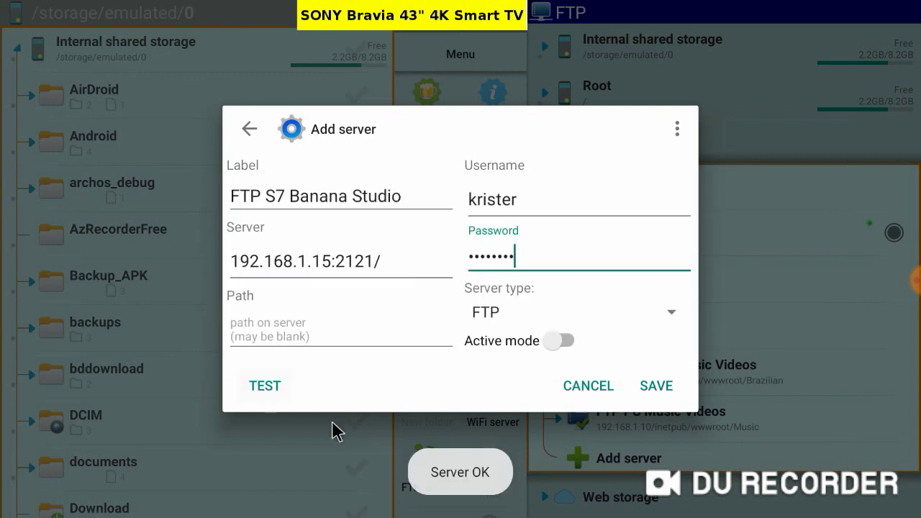
{"action": "left_click", "coordinate": [663, 394]}
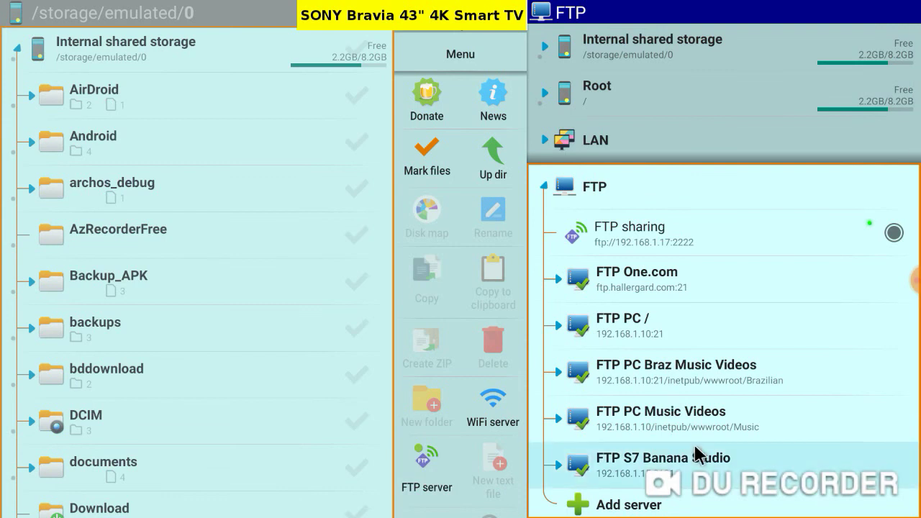
Connect to the 'FTP S7 Banana Studio' server and scroll through the tablet's folders and files
{"action": "left_click", "coordinate": [688, 477]}
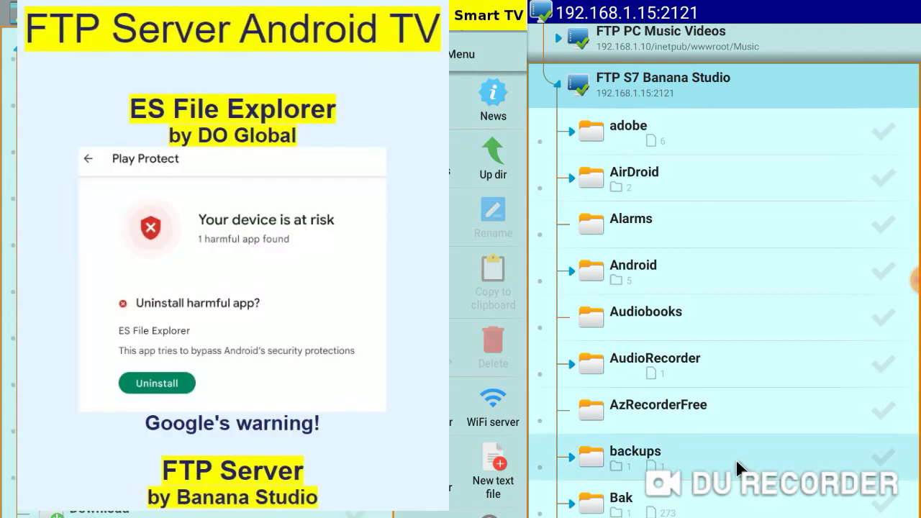
{"action": "scroll", "coordinate": [823, 383], "scroll_direction": "down", "scroll_amount": 15}
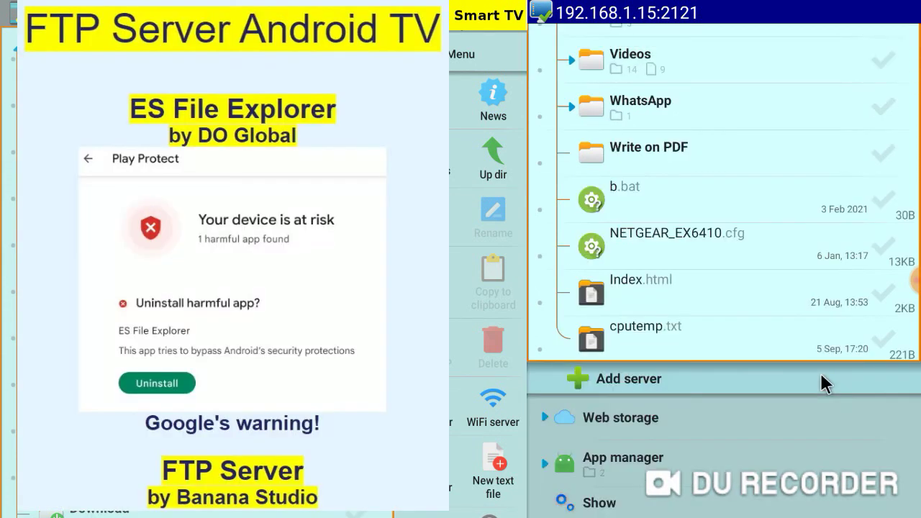